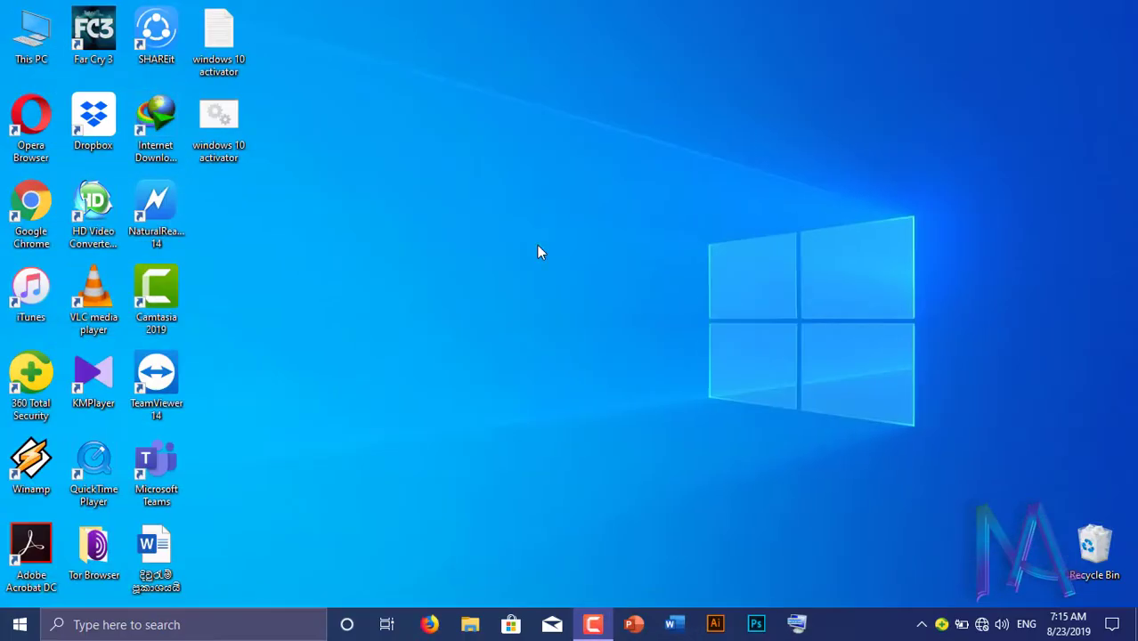
View this computer's system properties from This PC, then close the window
right_click(33, 32)
left_click(93, 224)
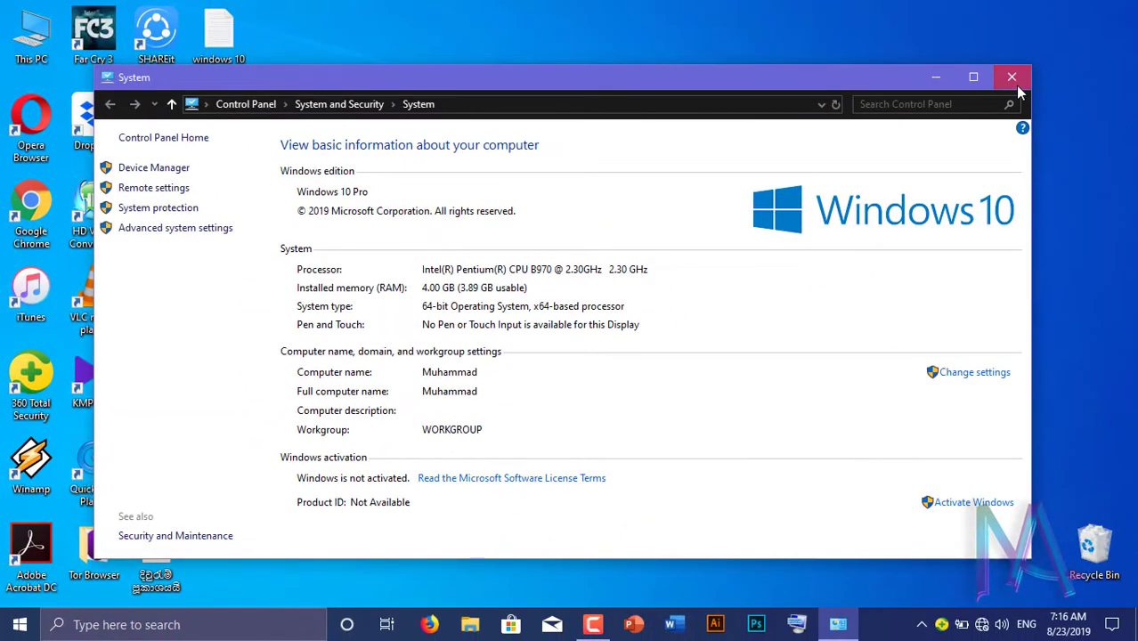
left_click(1013, 78)
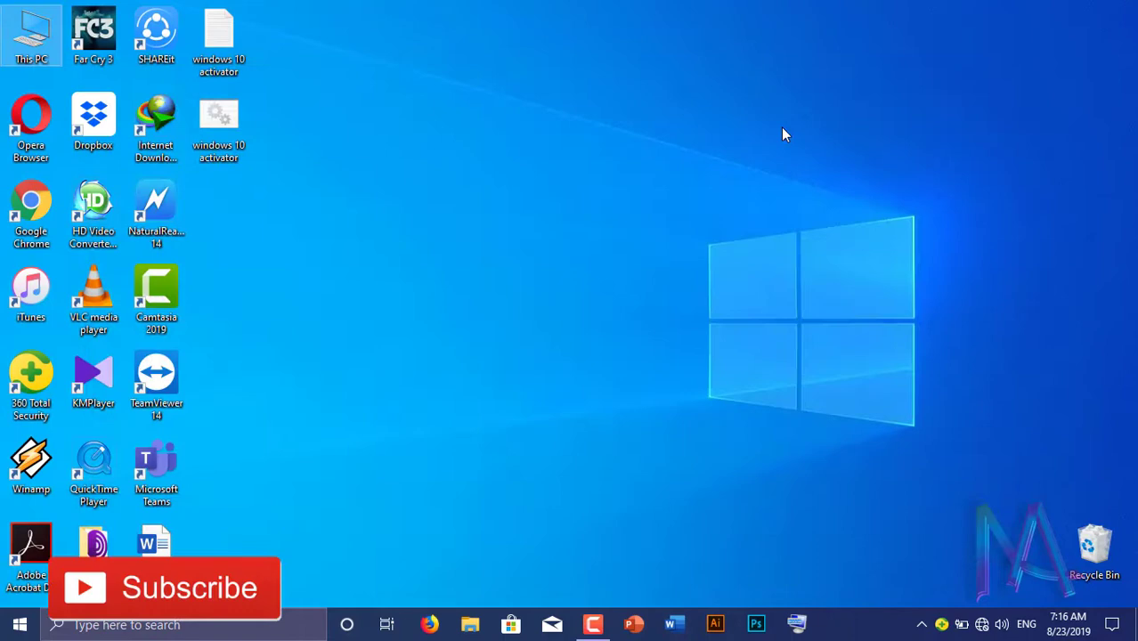
Look through the Personalization settings' Colours, Lock screen and Taskbar pages, then close Settings
right_click(783, 129)
left_click(849, 389)
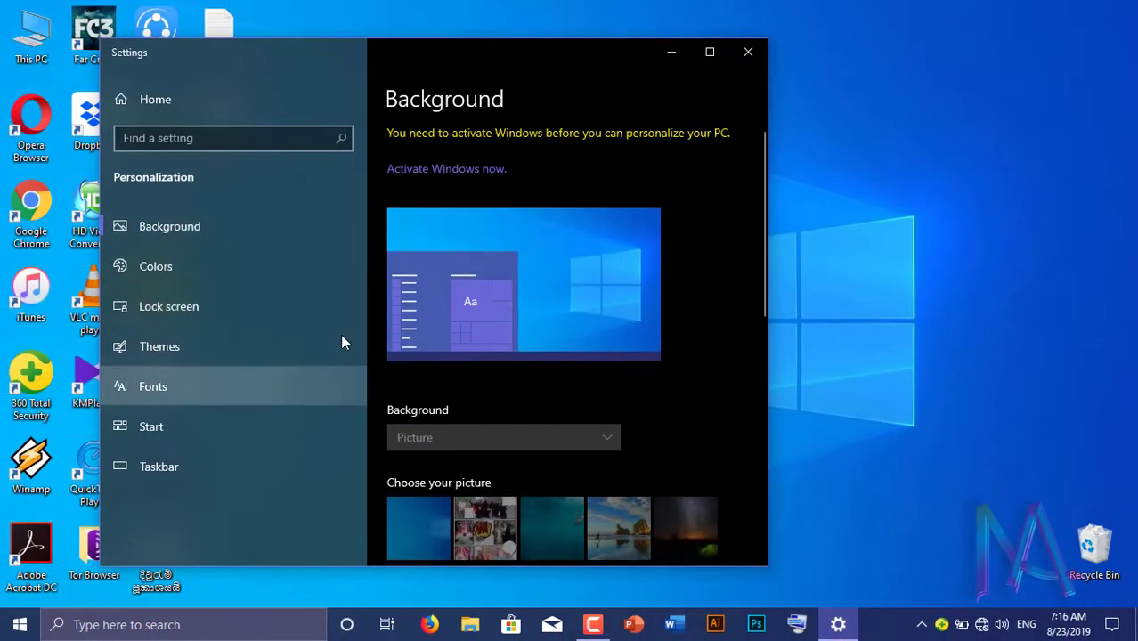
left_click(325, 276)
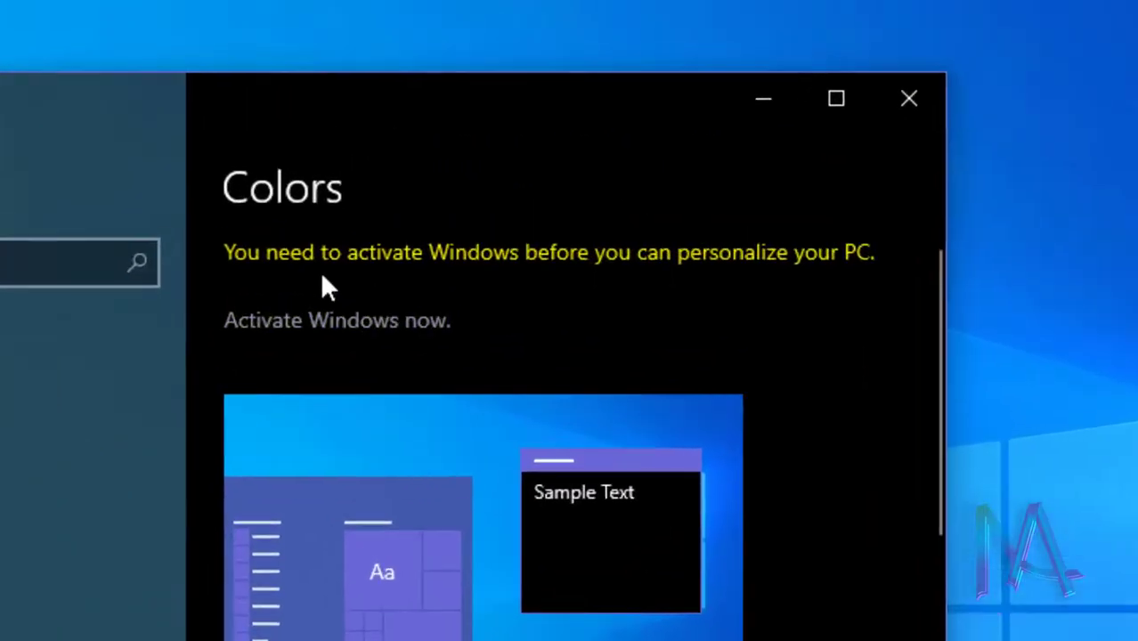
scroll(665, 264, "down", 5)
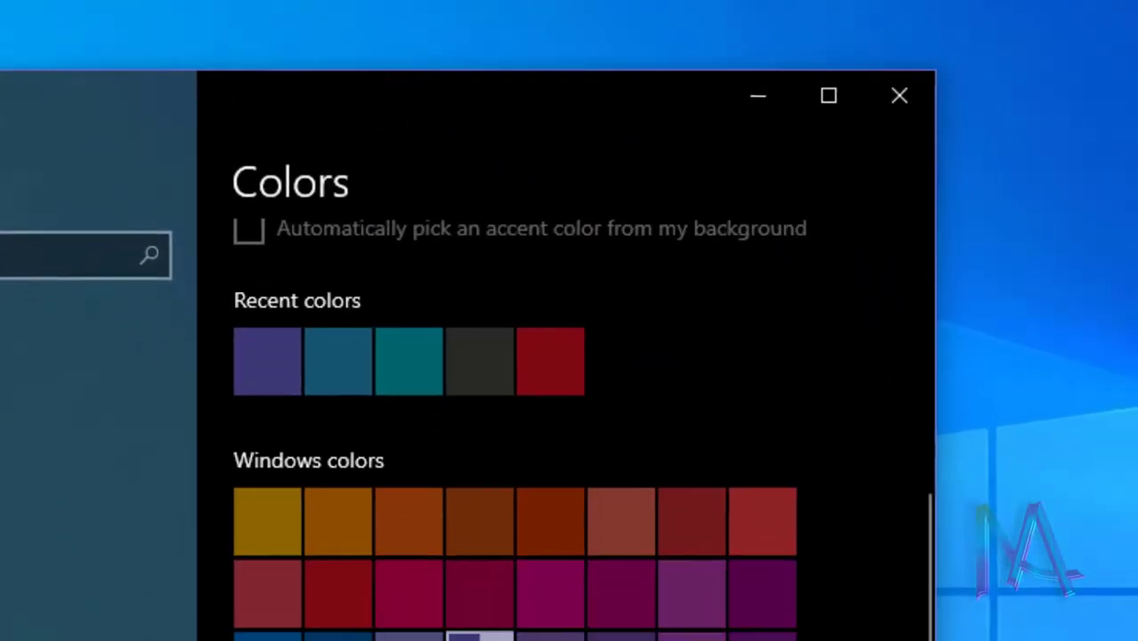
scroll(467, 338, "up", 3)
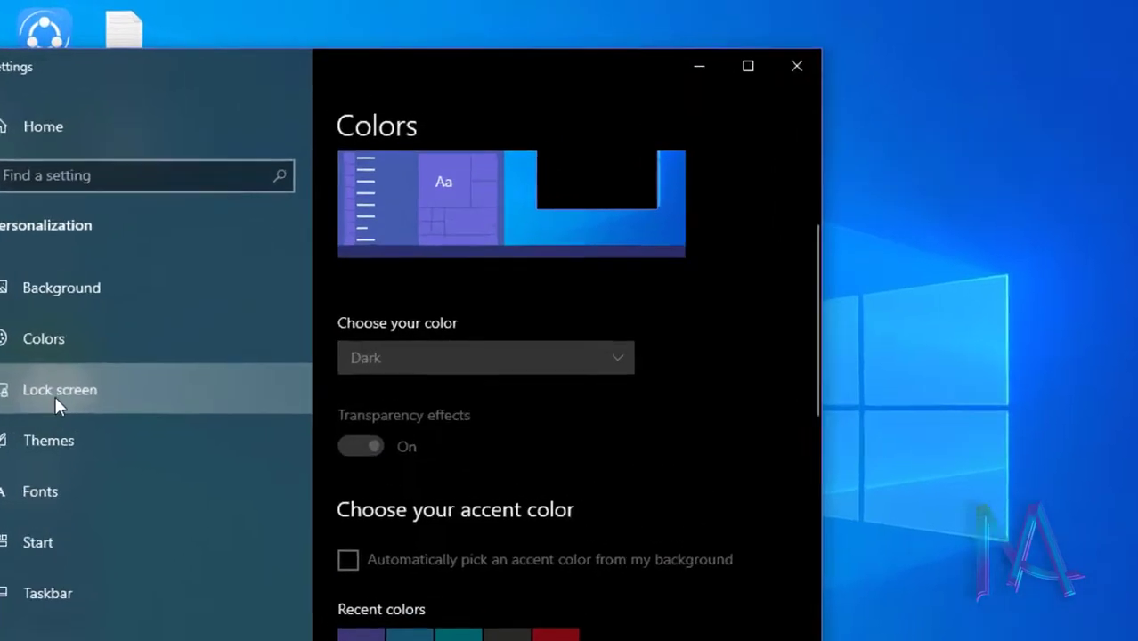
left_click(168, 308)
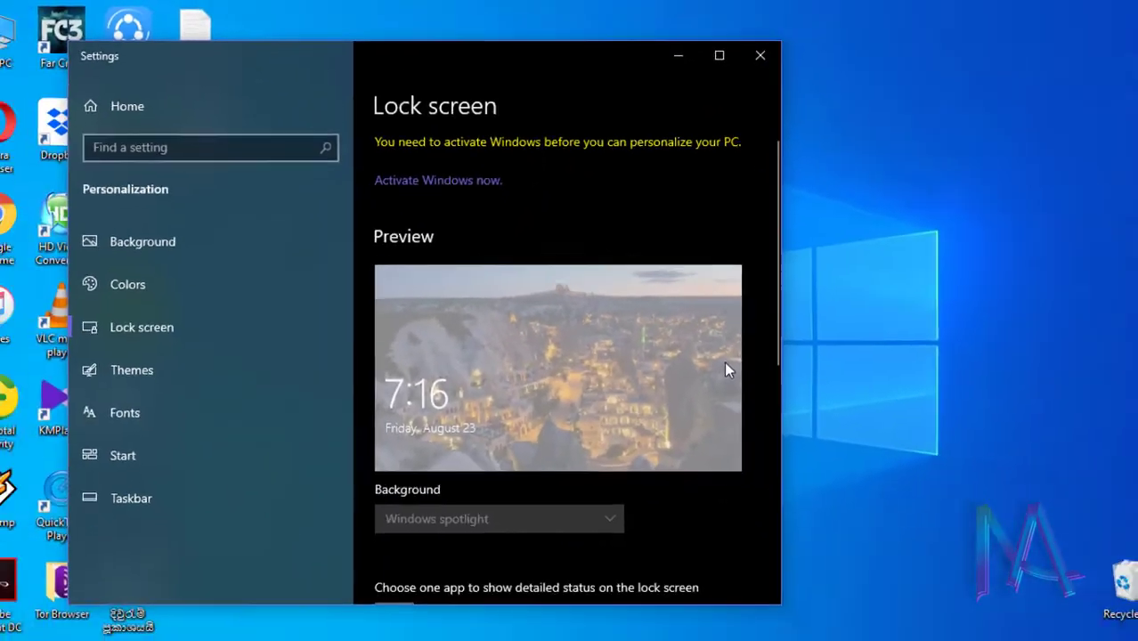
scroll(546, 515, "down", 3)
scroll(546, 516, "down", 3)
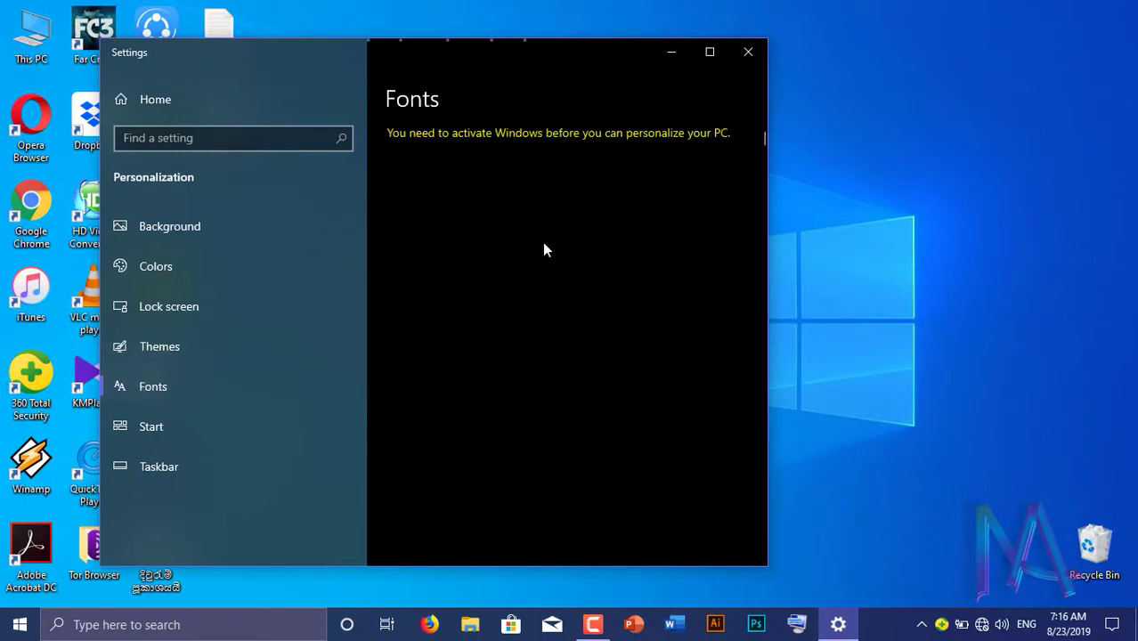
left_click(153, 466)
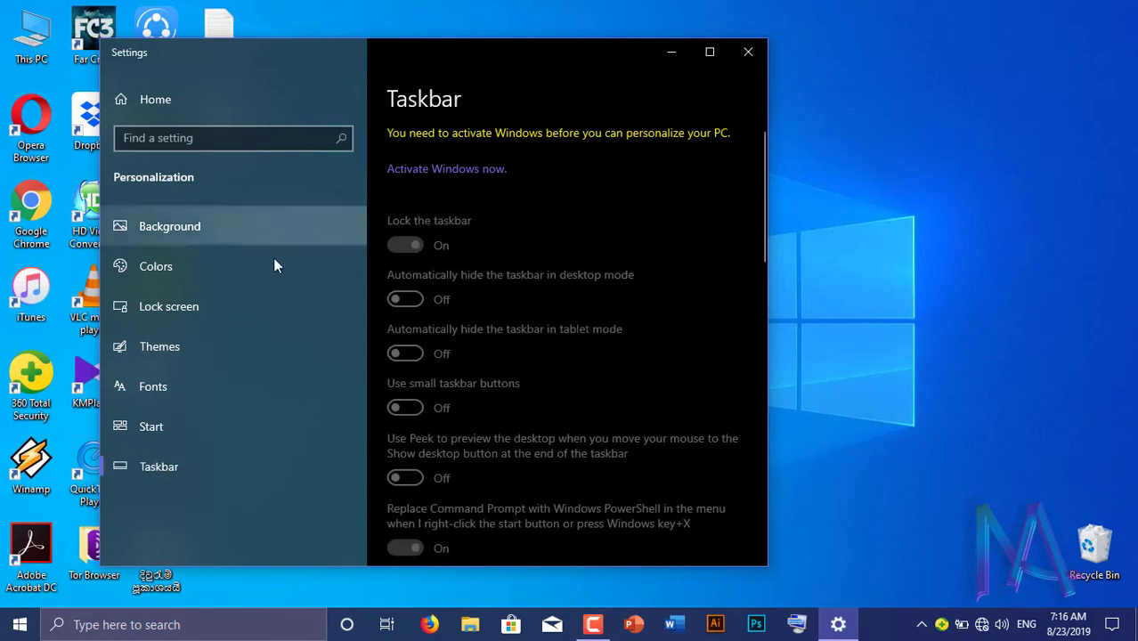
left_click(732, 53)
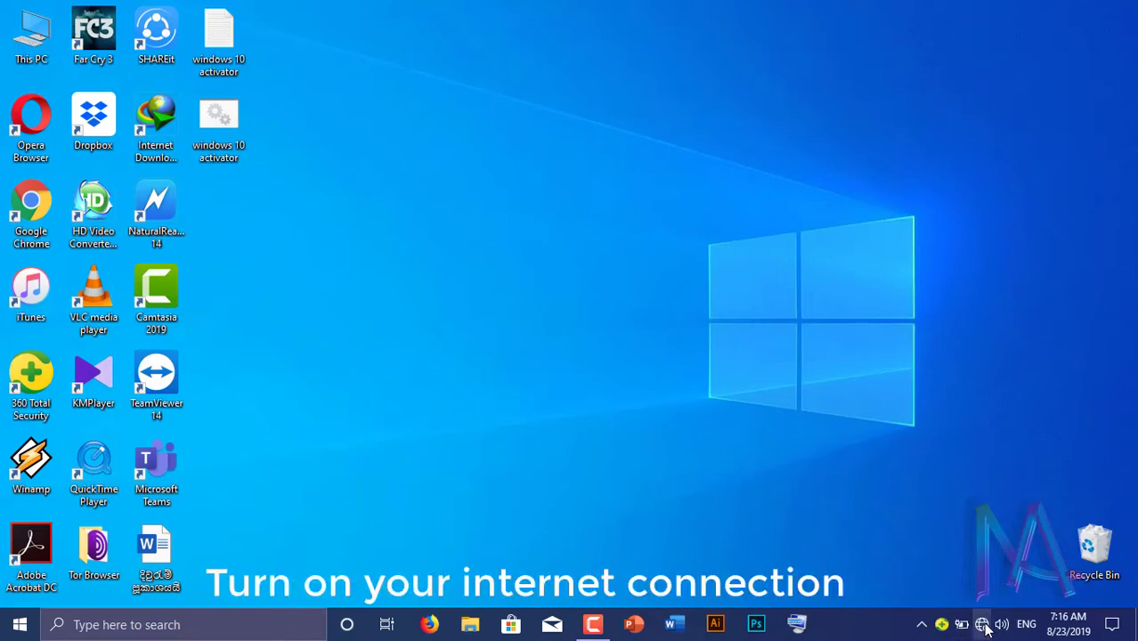
Switch Wi-Fi on from the taskbar network panel
left_click(983, 626)
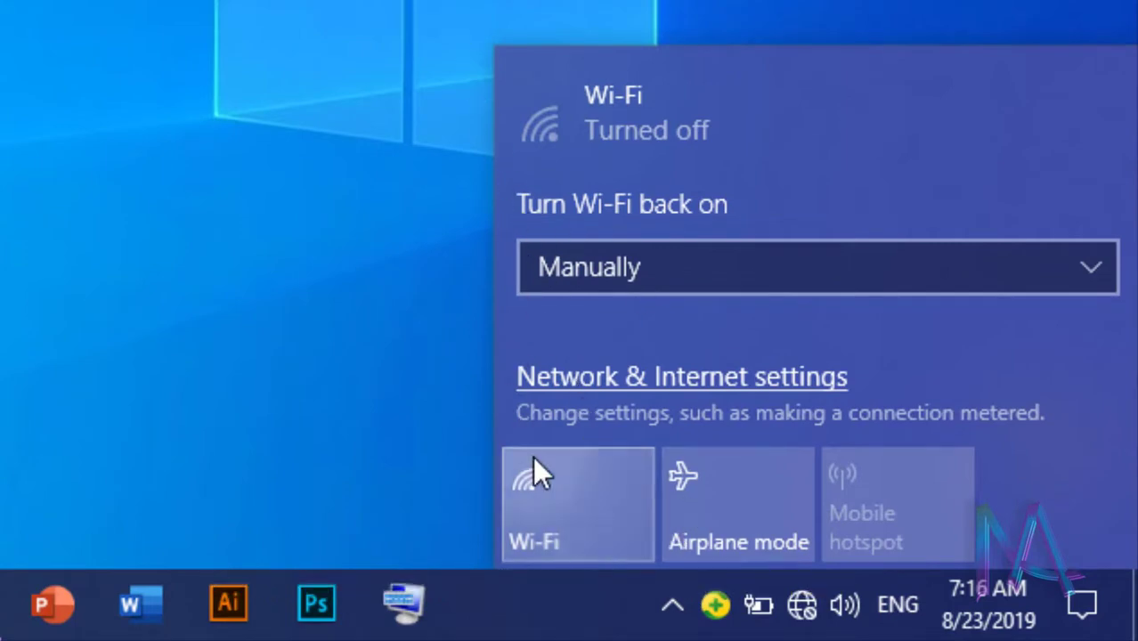
left_click(579, 525)
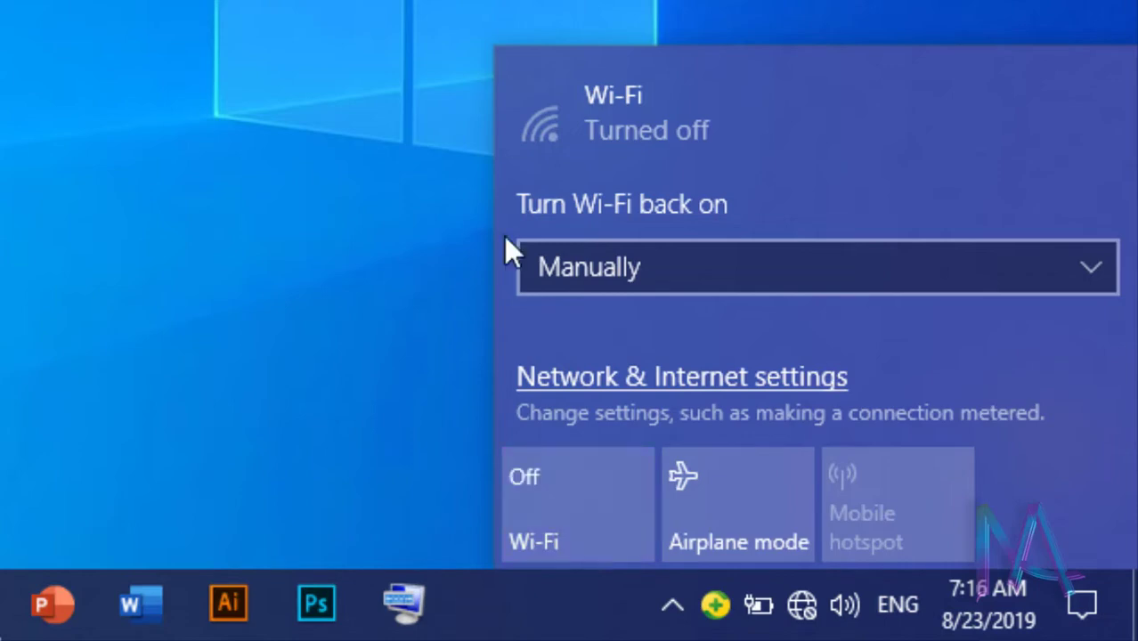
left_click(582, 488)
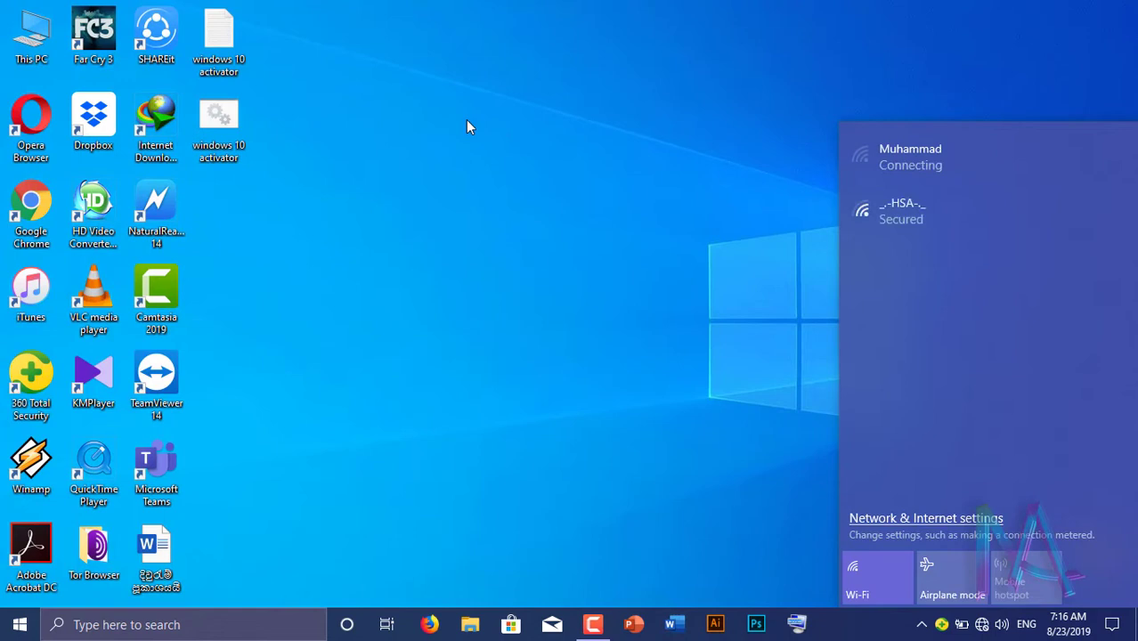
Dismiss the network list and refresh the desktop
left_click(527, 134)
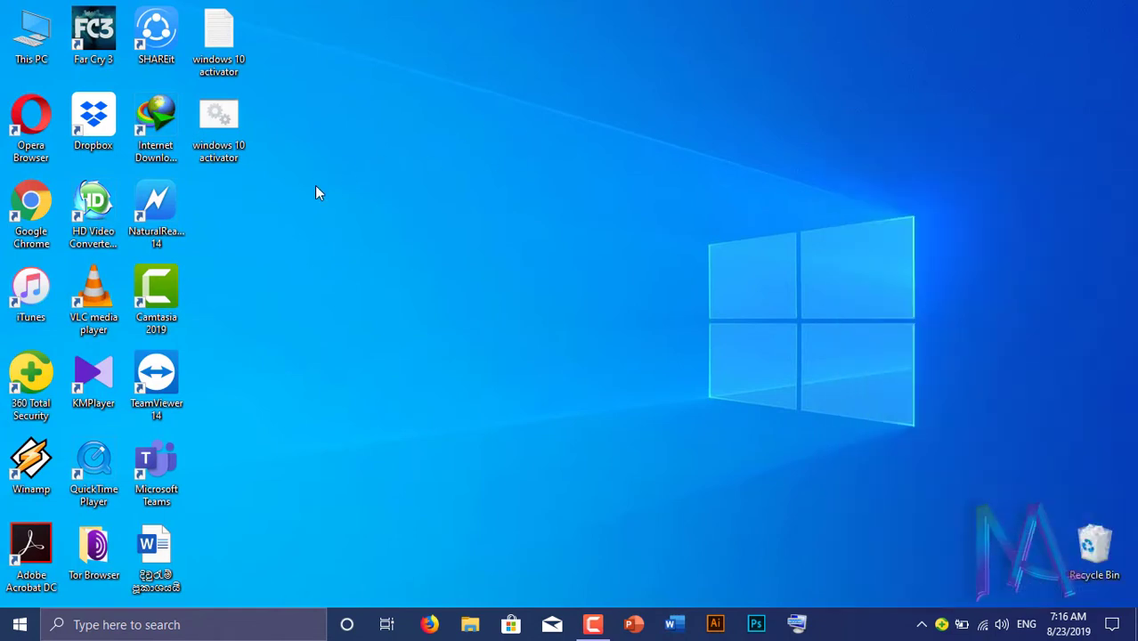
right_click(458, 168)
left_click(486, 217)
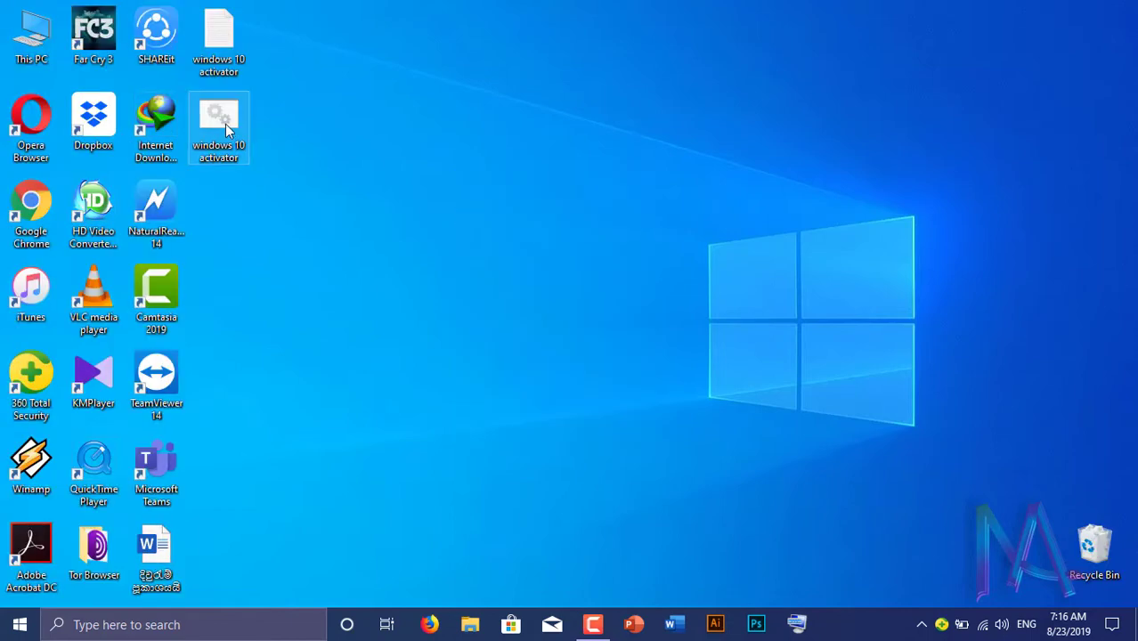
Move the windows 10 activator file to the desktop centre and run it as administrator
left_click_drag(225, 124, 601, 242)
left_click_drag(595, 407, 597, 405)
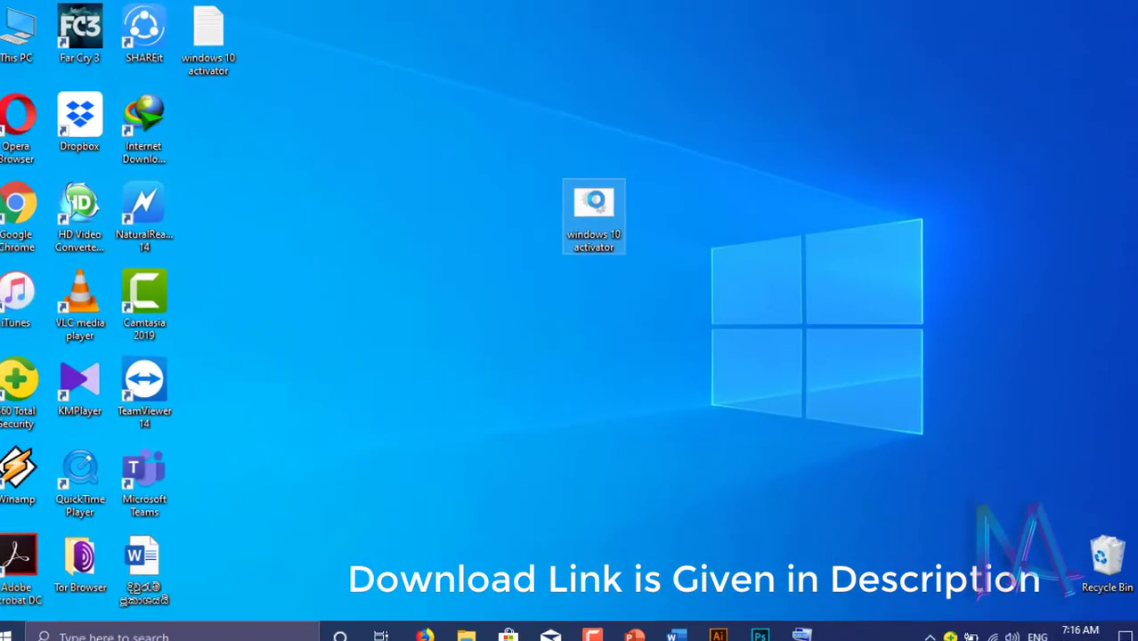
right_click(603, 322)
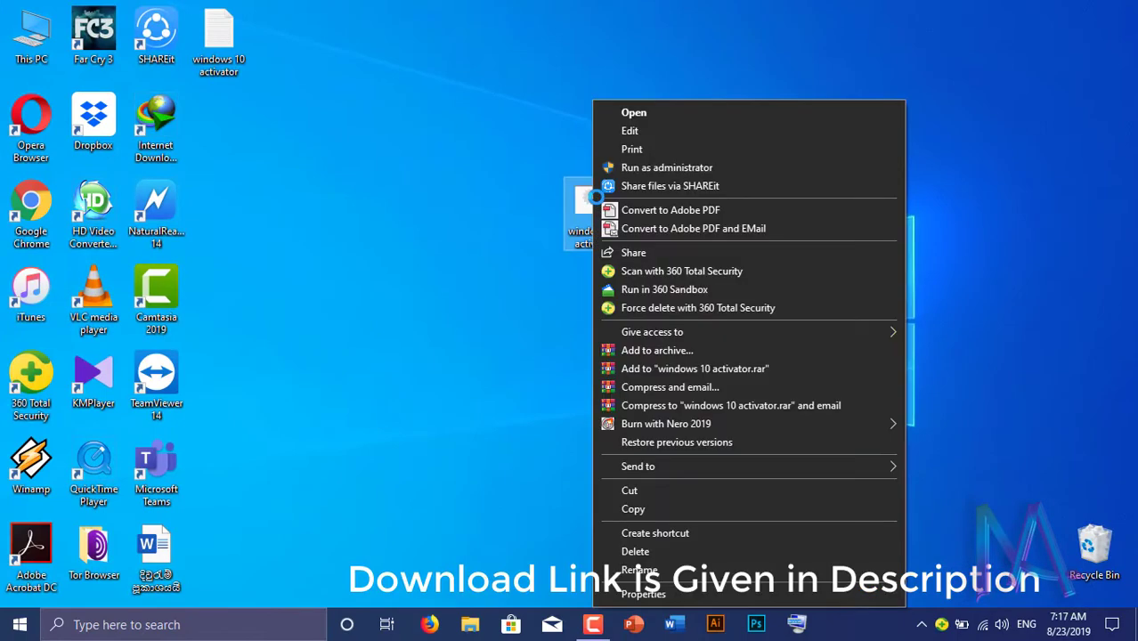
left_click(650, 174)
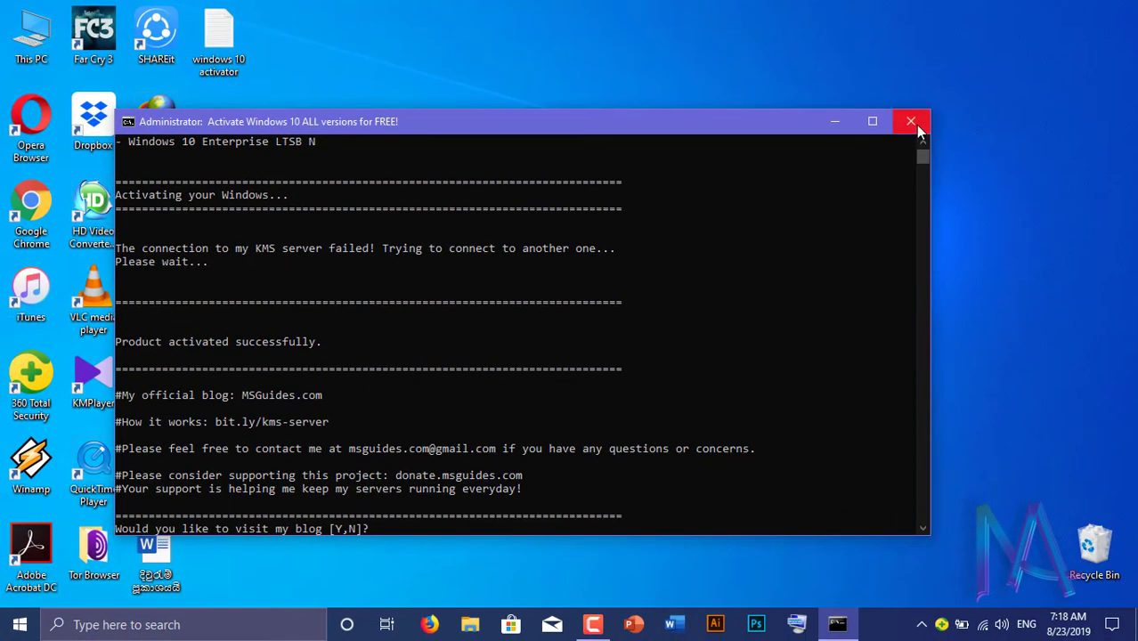
key("n")
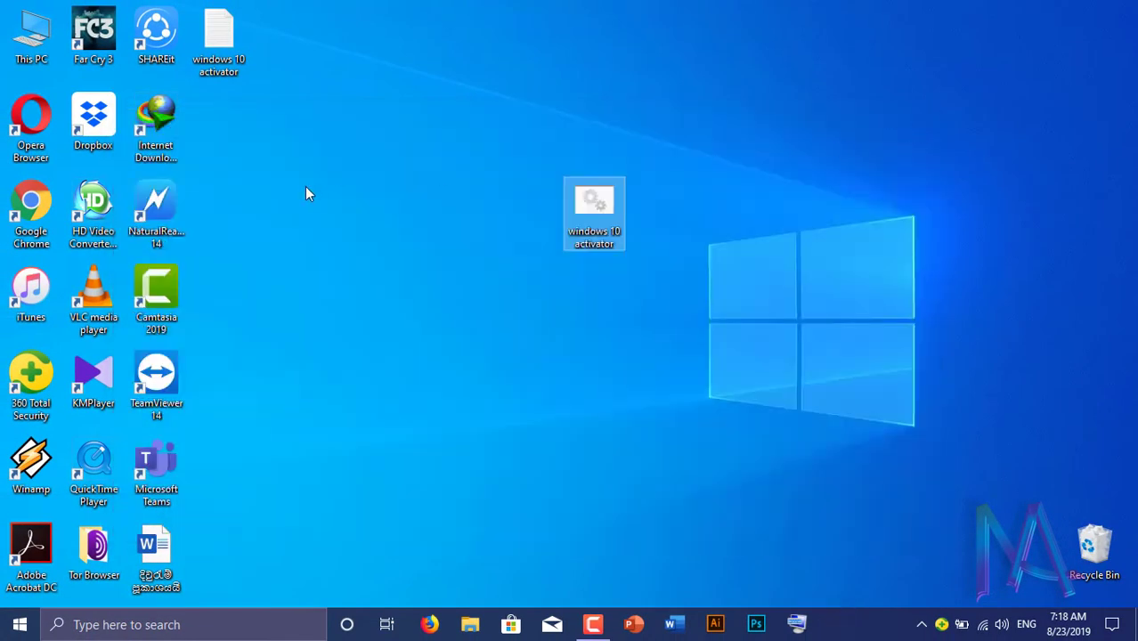
right_click(24, 33)
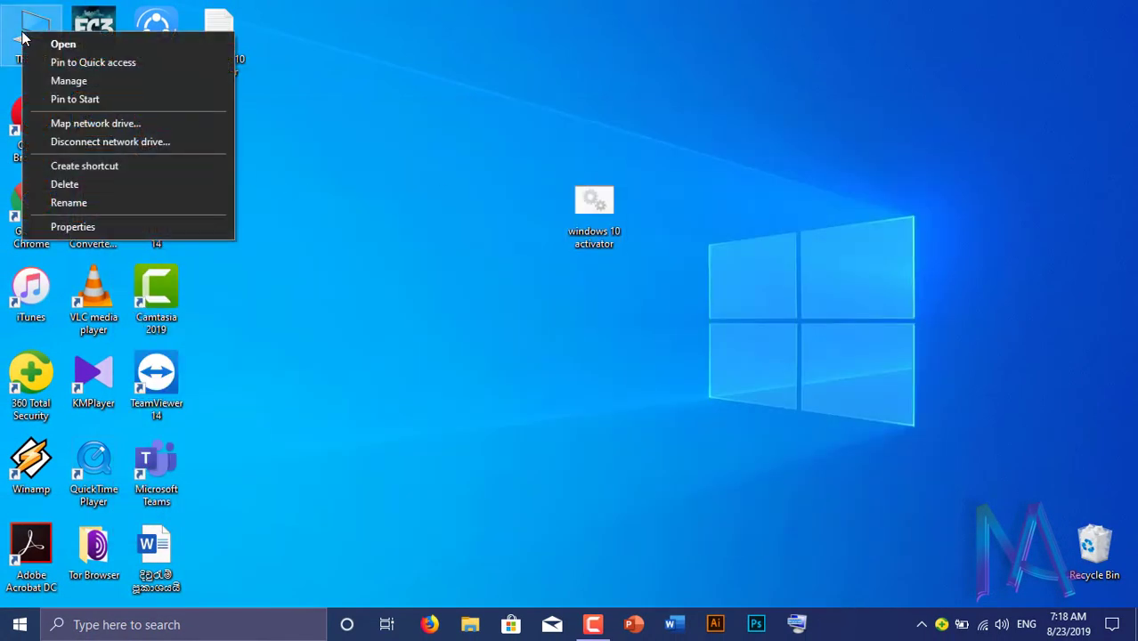
left_click(81, 227)
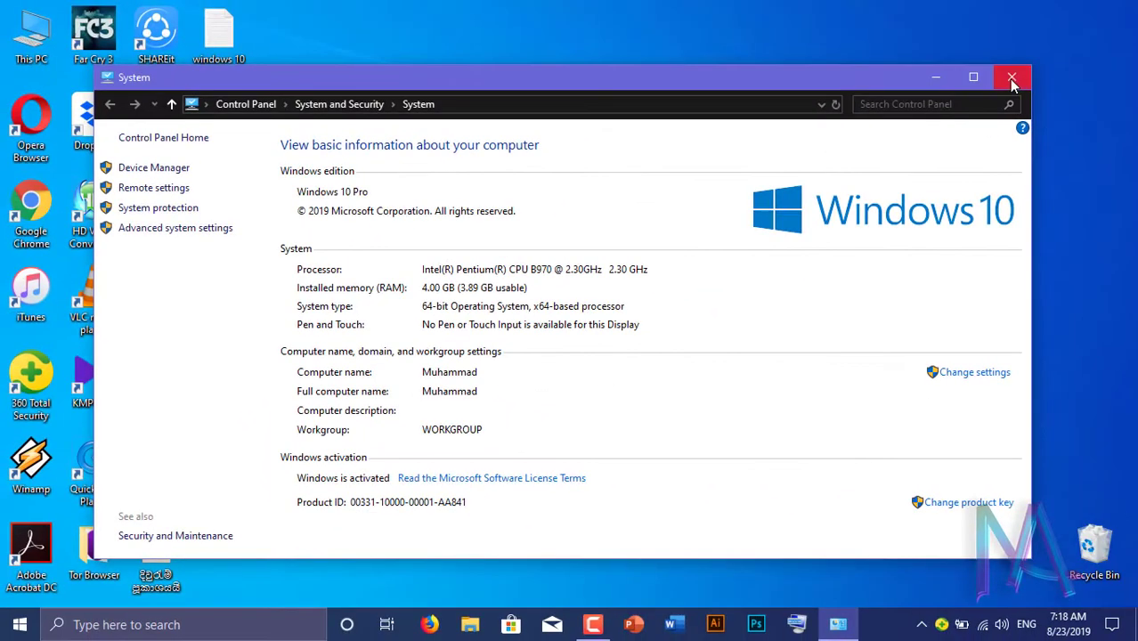
left_click(1013, 79)
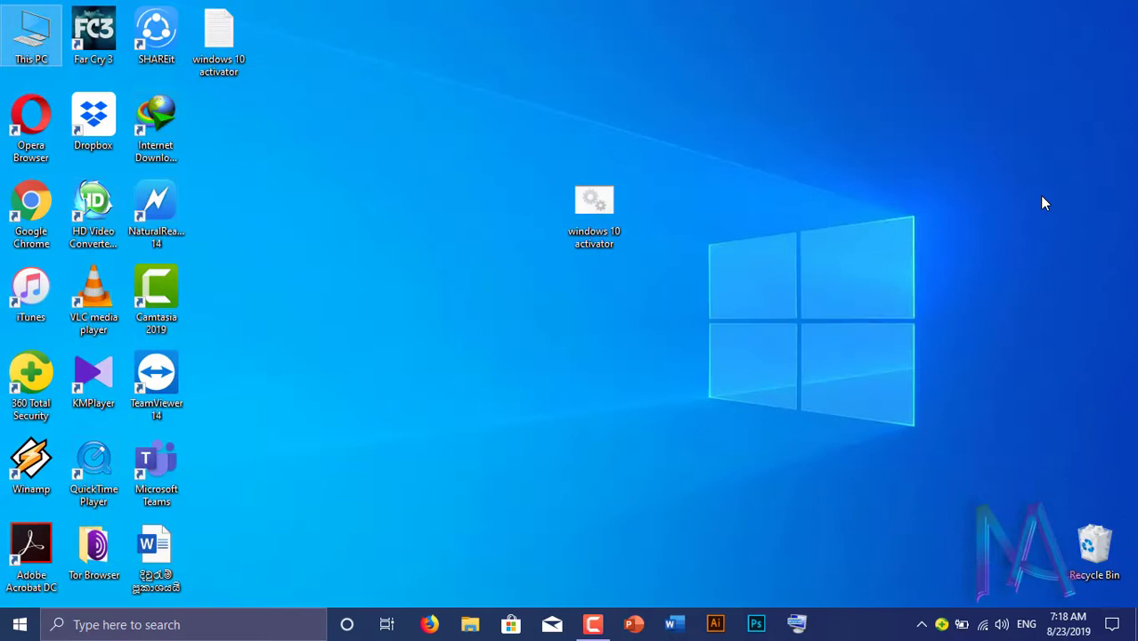
right_click(1021, 184)
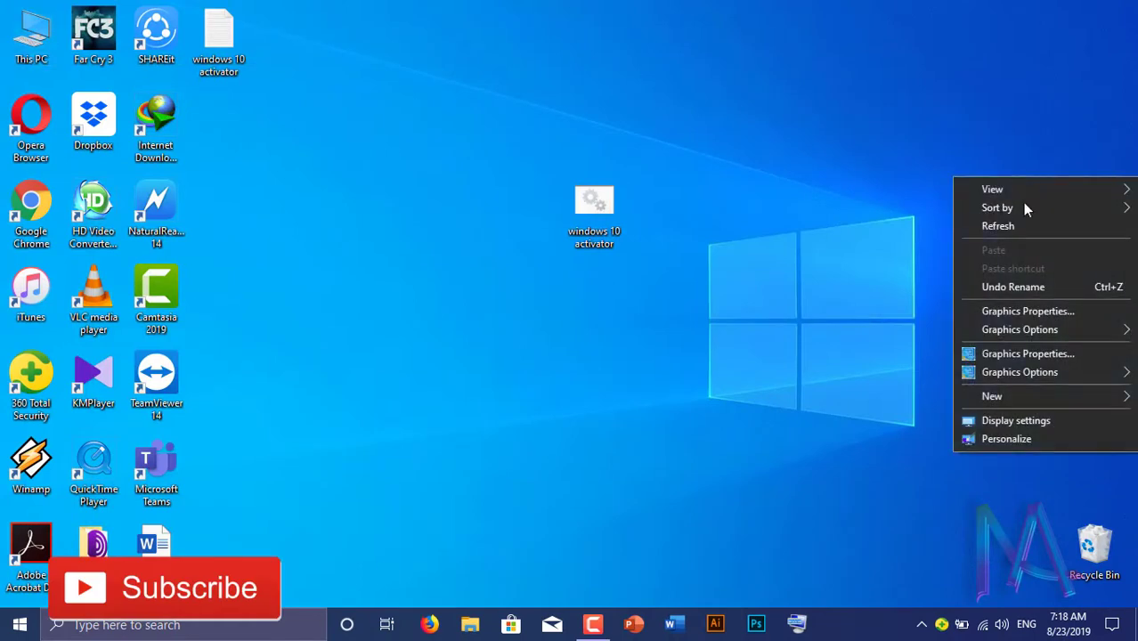
left_click(1015, 436)
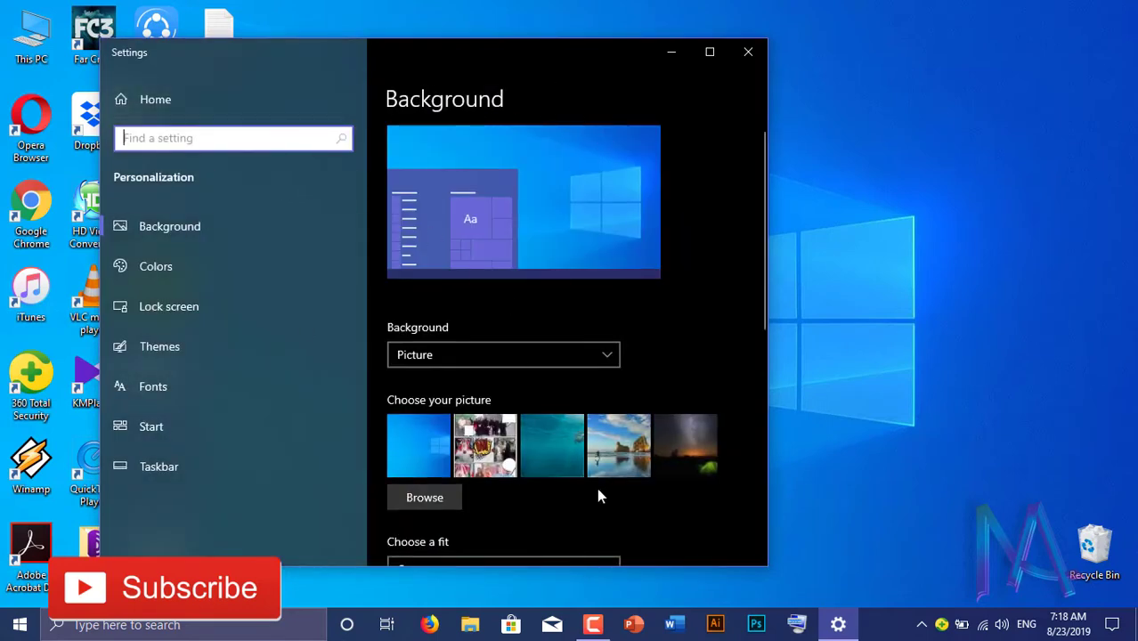
scroll(467, 397, "down", 4)
scroll(404, 402, "down", 1)
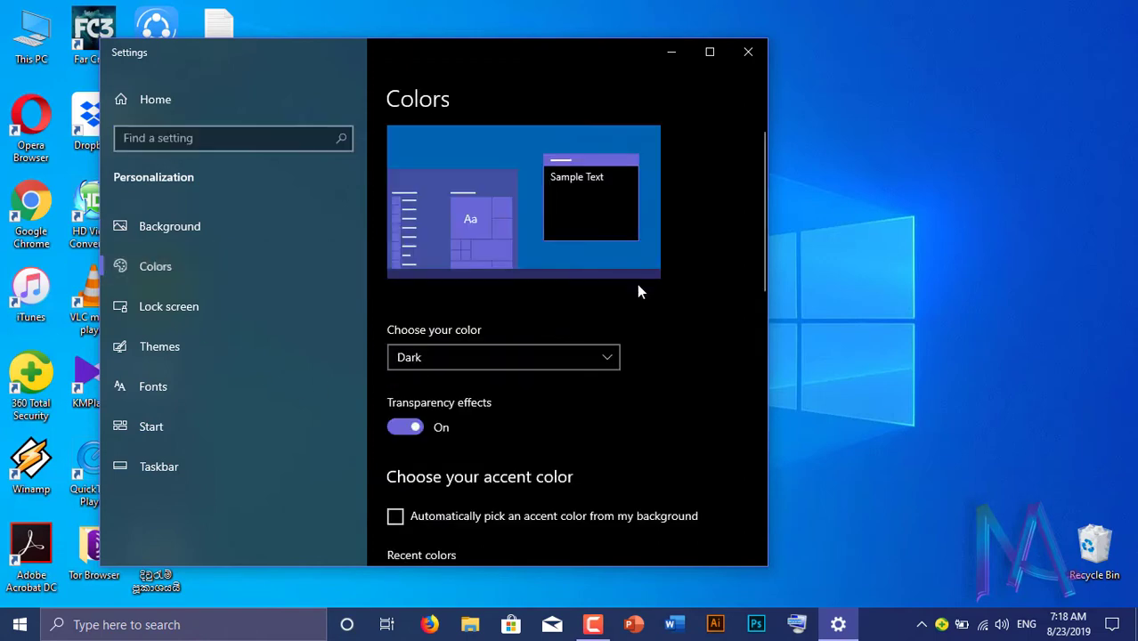
scroll(541, 365, "down", 5)
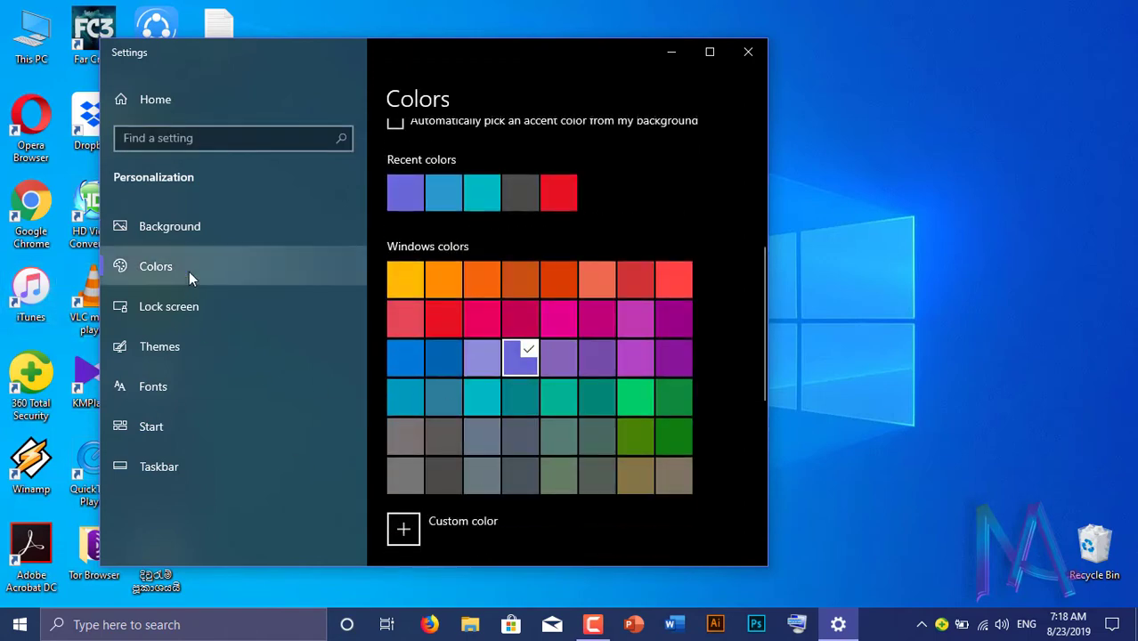
left_click(178, 308)
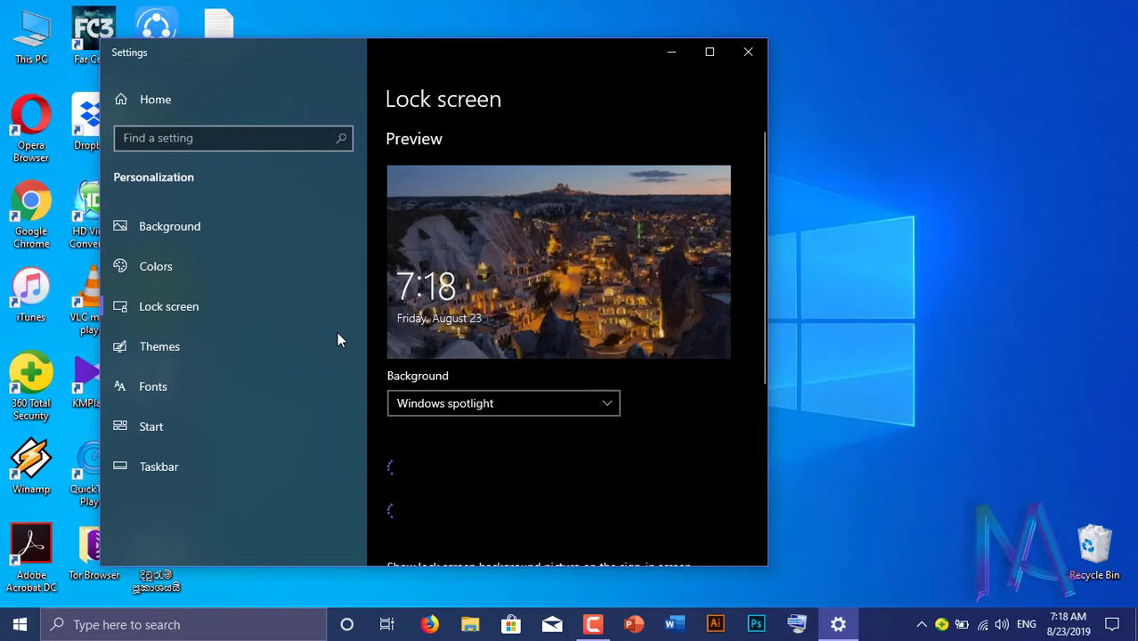
scroll(533, 417, "down", 5)
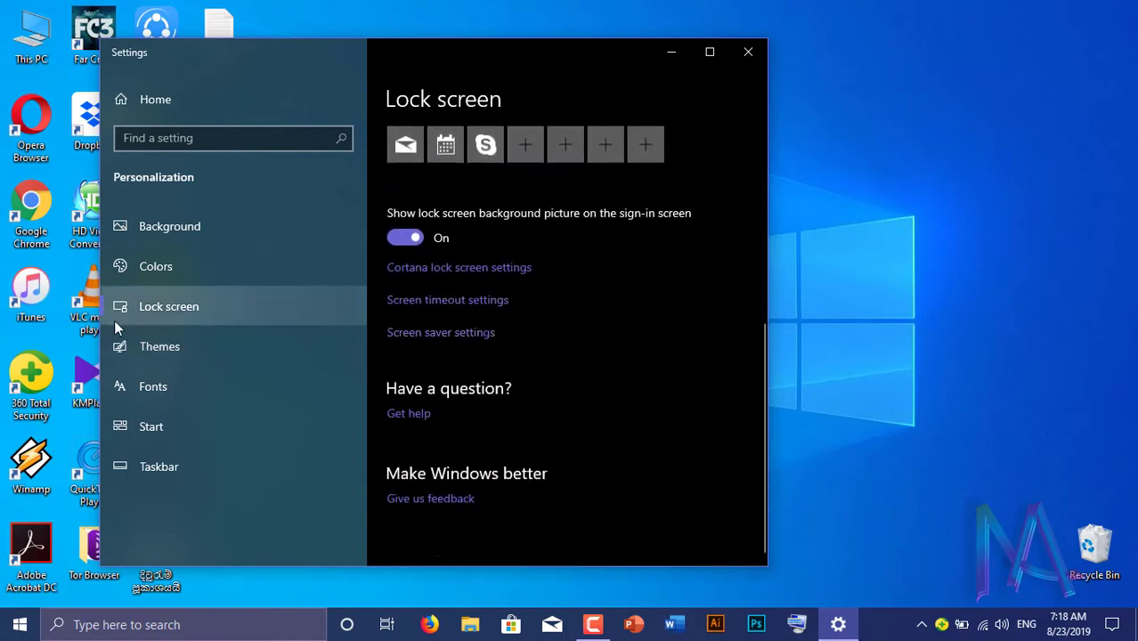
left_click(120, 385)
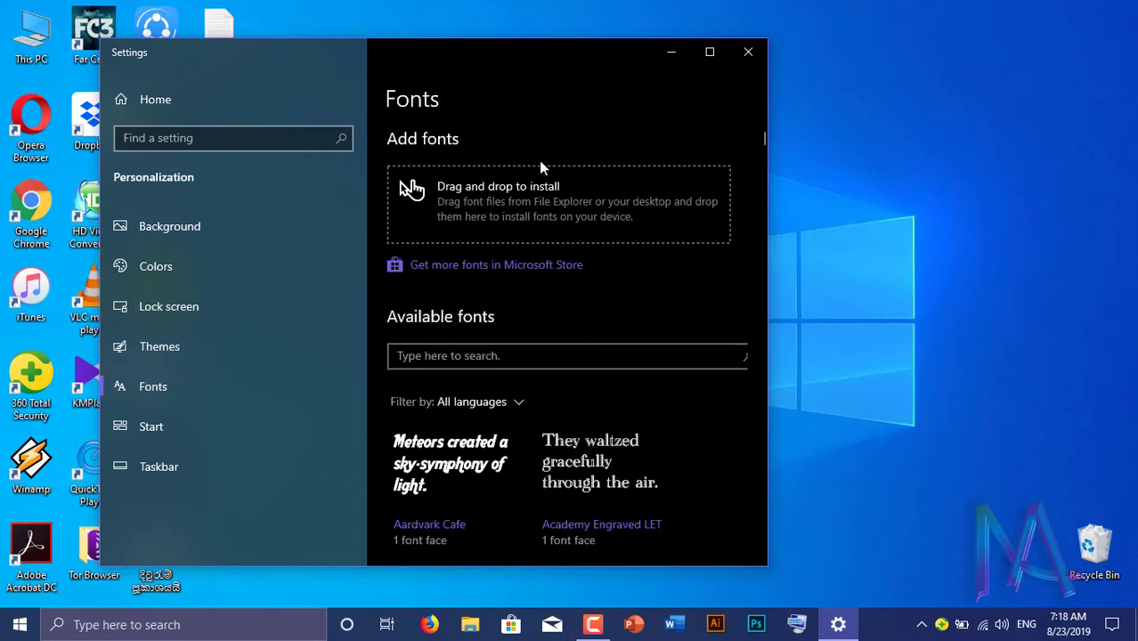
scroll(650, 444, "down", 4)
scroll(651, 444, "down", 10)
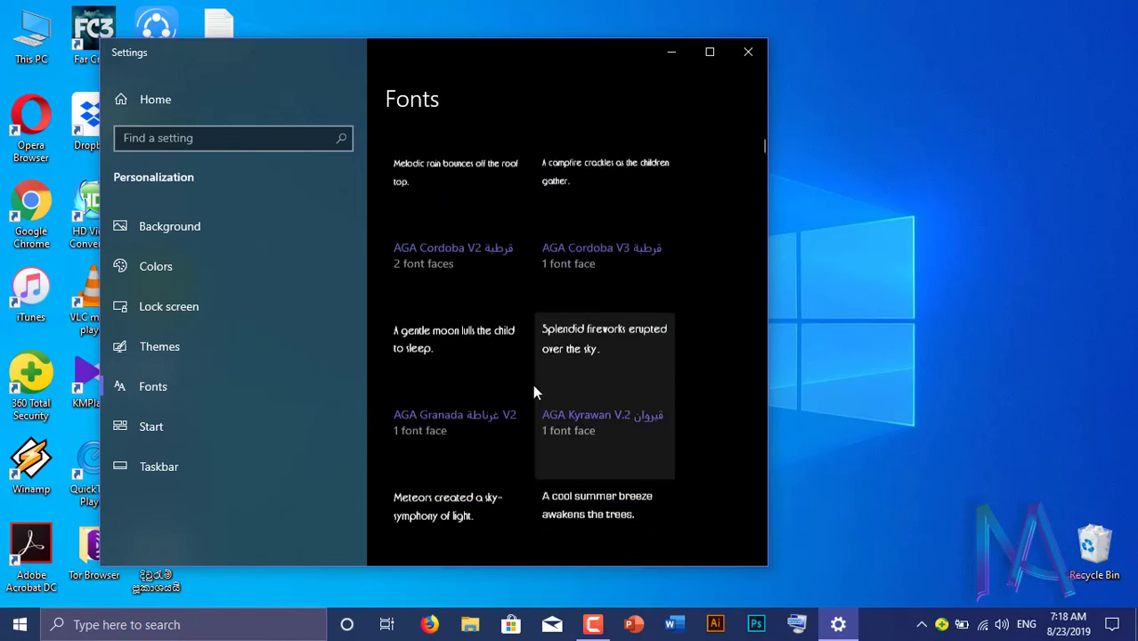
left_click(748, 54)
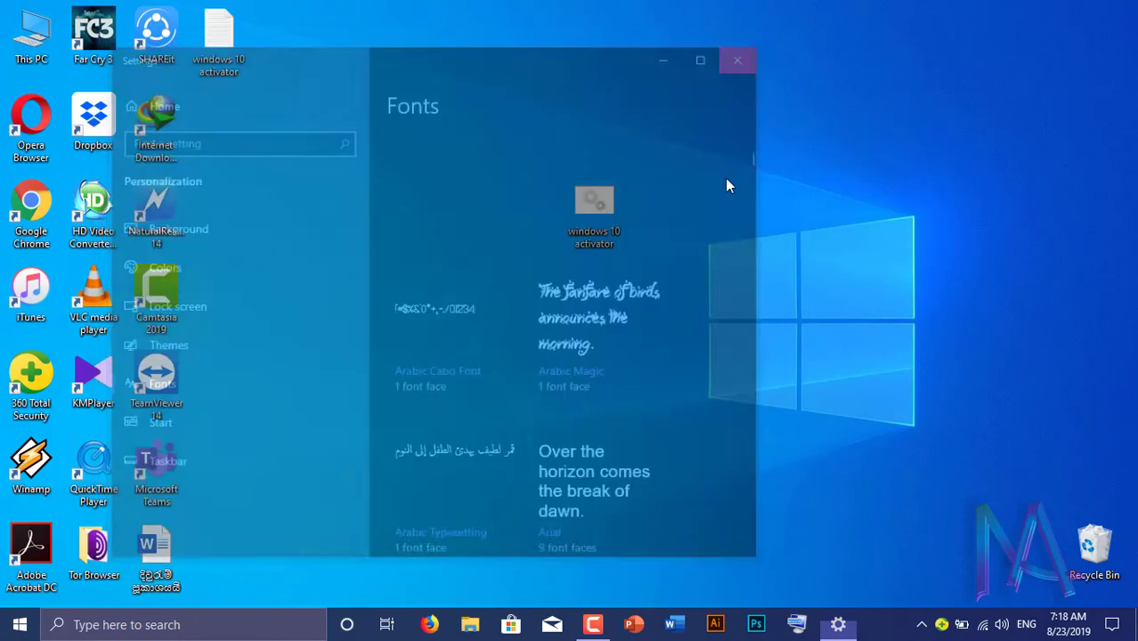